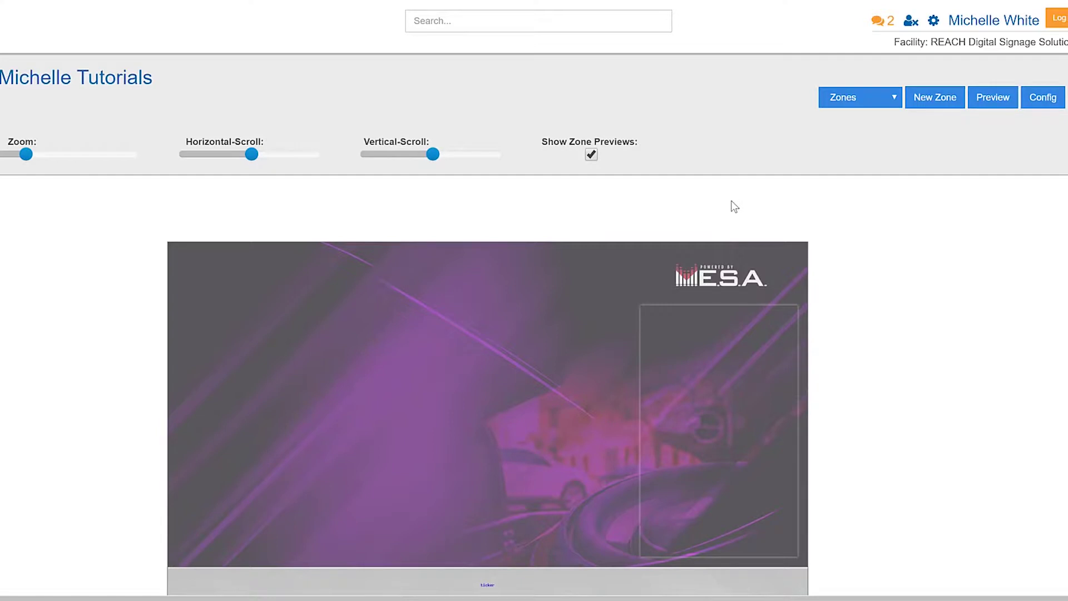
Start a New Zone named 'announcement' and advance to the zone size step.
left_click(923, 104)
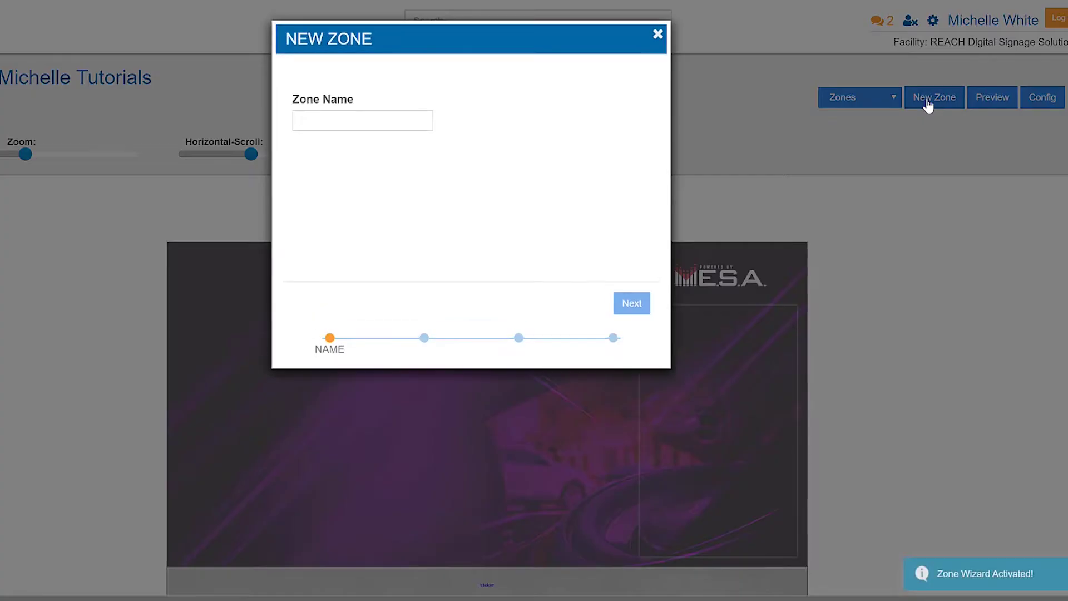
left_click(395, 122)
type("an")
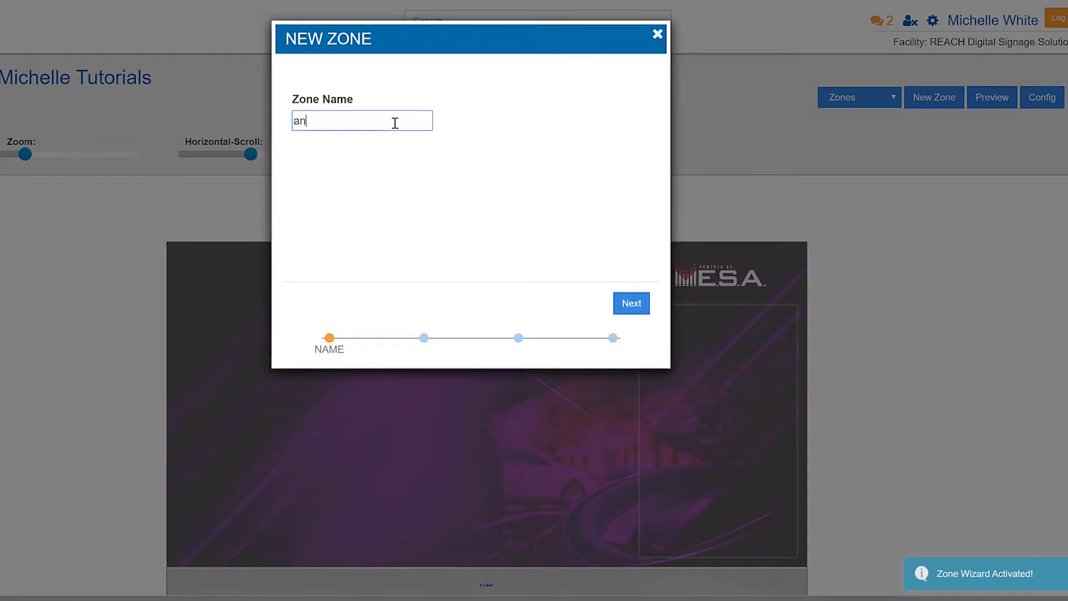
type("nouncement")
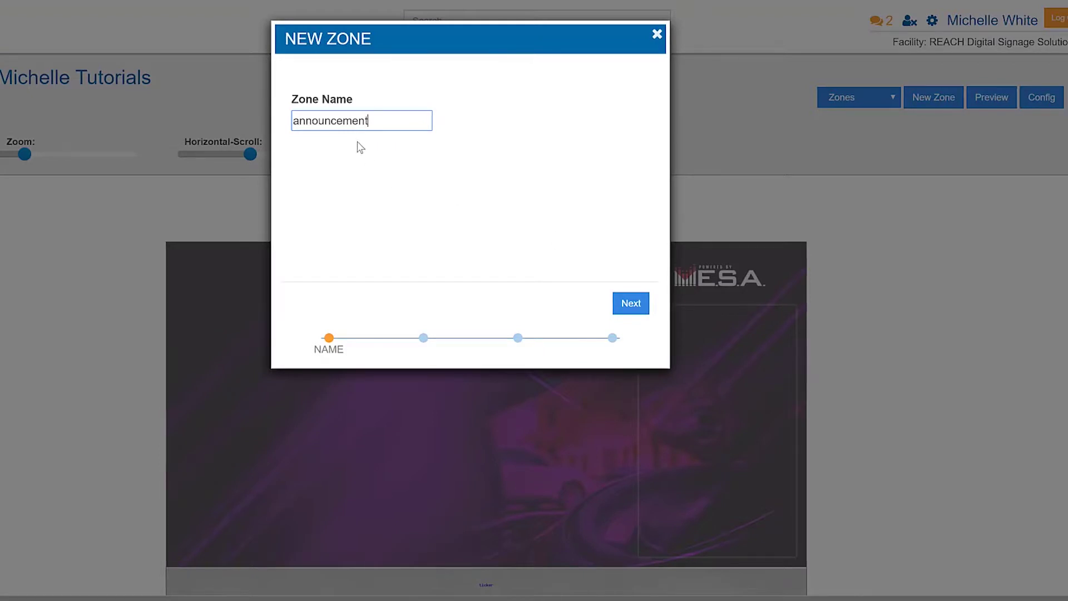
left_click(626, 305)
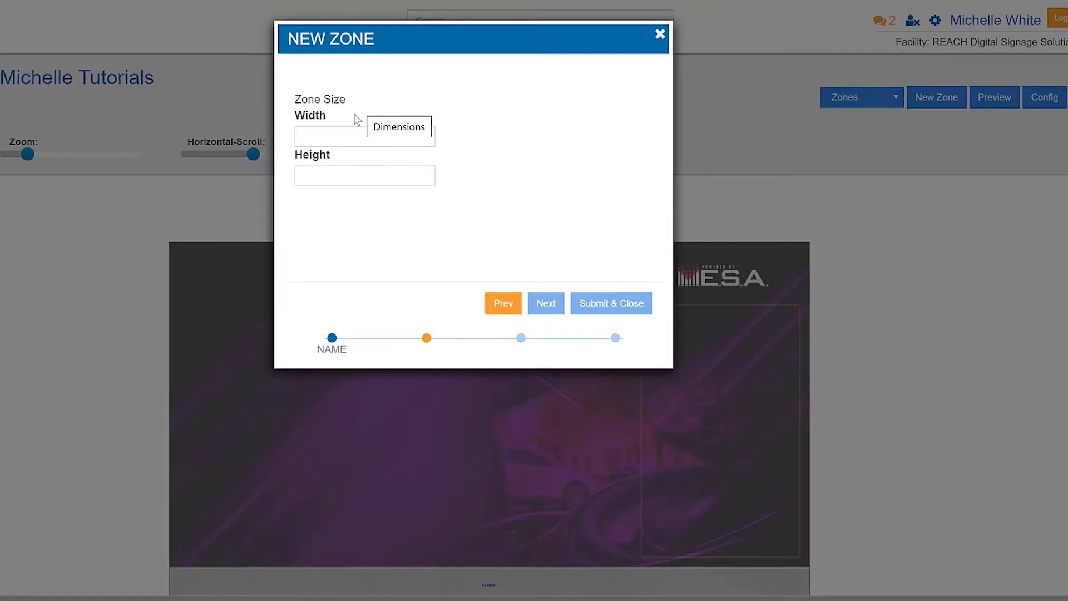
Make the zone 1280 wide by 720 high and create it.
left_click(342, 135)
type("1")
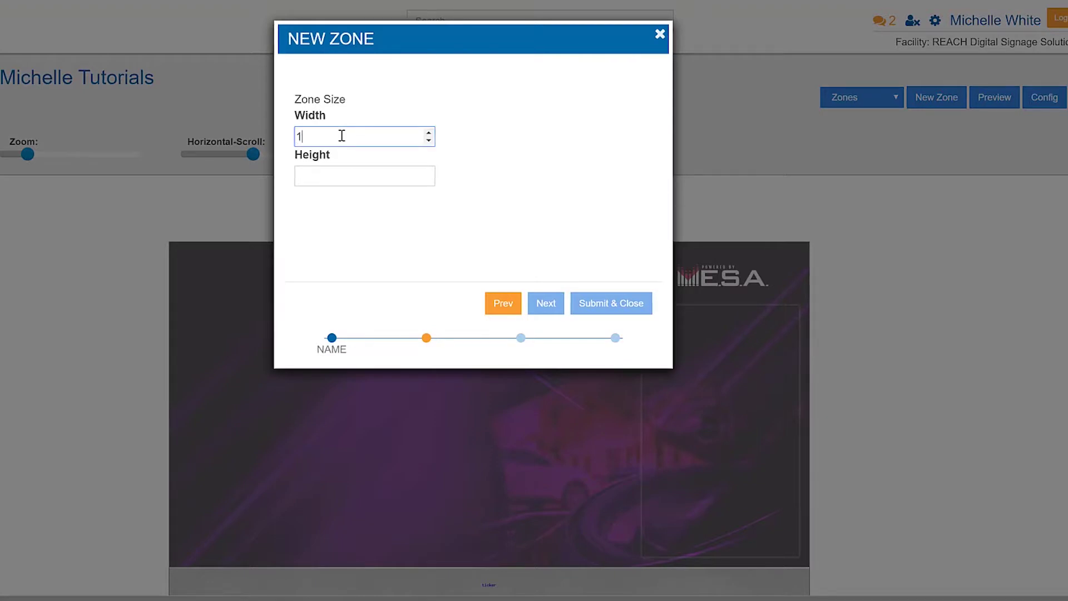
type("280")
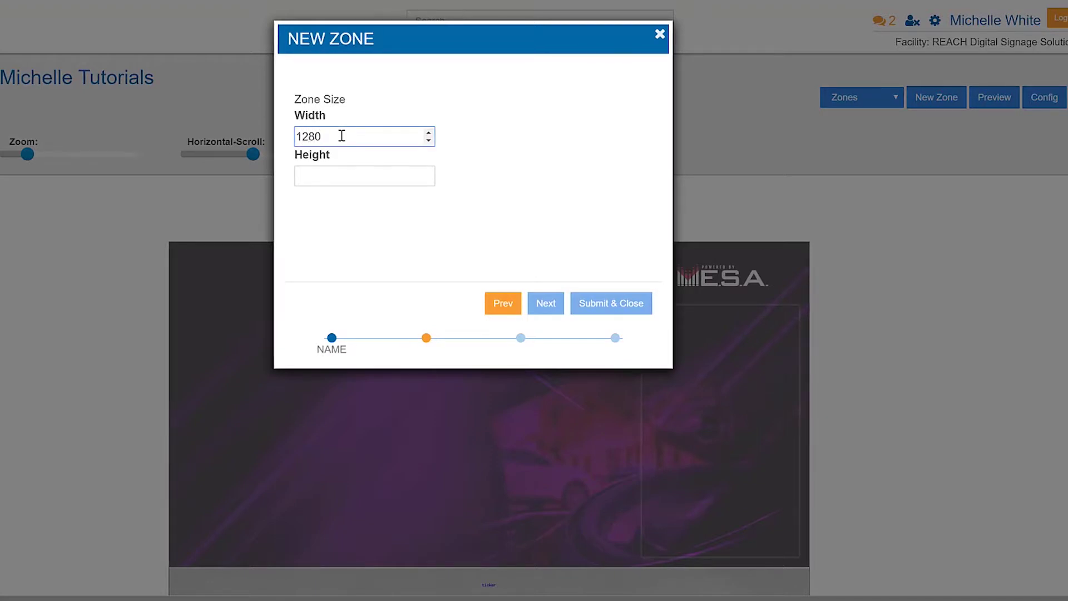
left_click(336, 174)
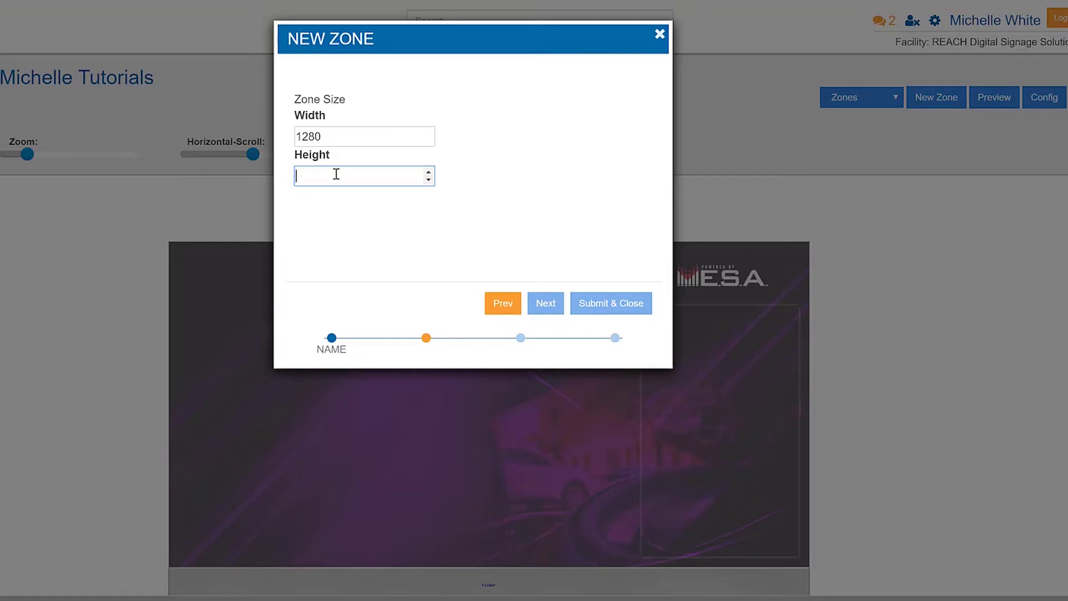
type("720")
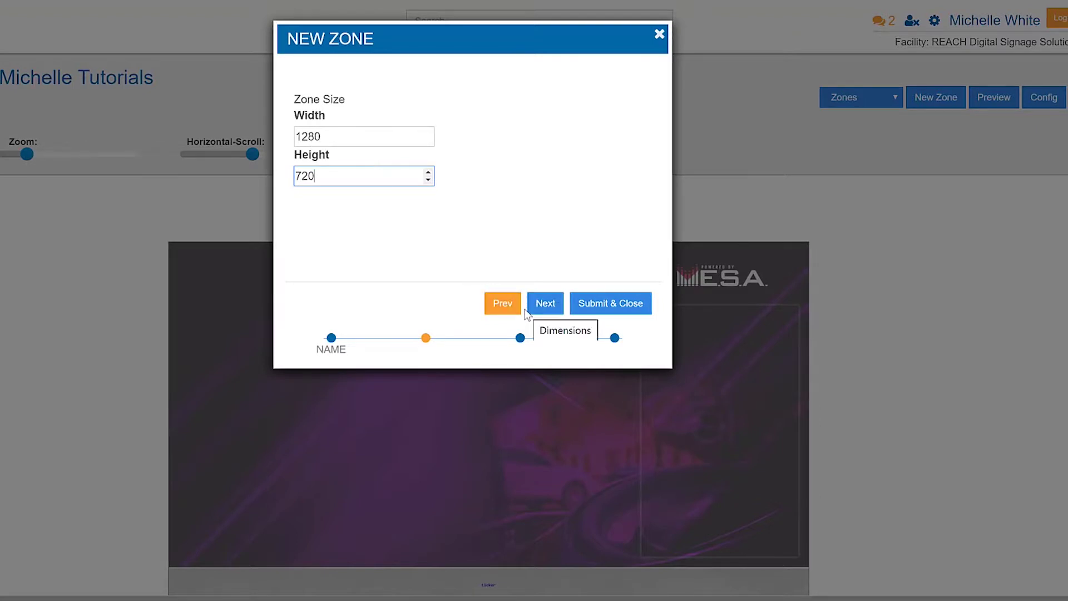
left_click(609, 306)
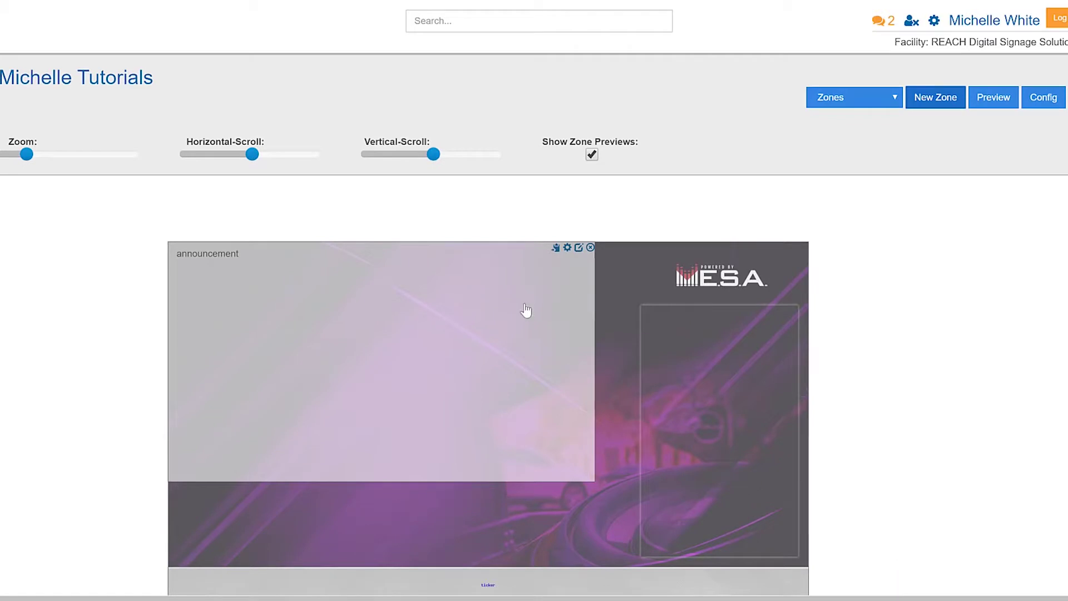
Move the announcement zone to X 58, Y 194 and set its Z layer to 1.
left_click_drag(526, 311, 539, 383)
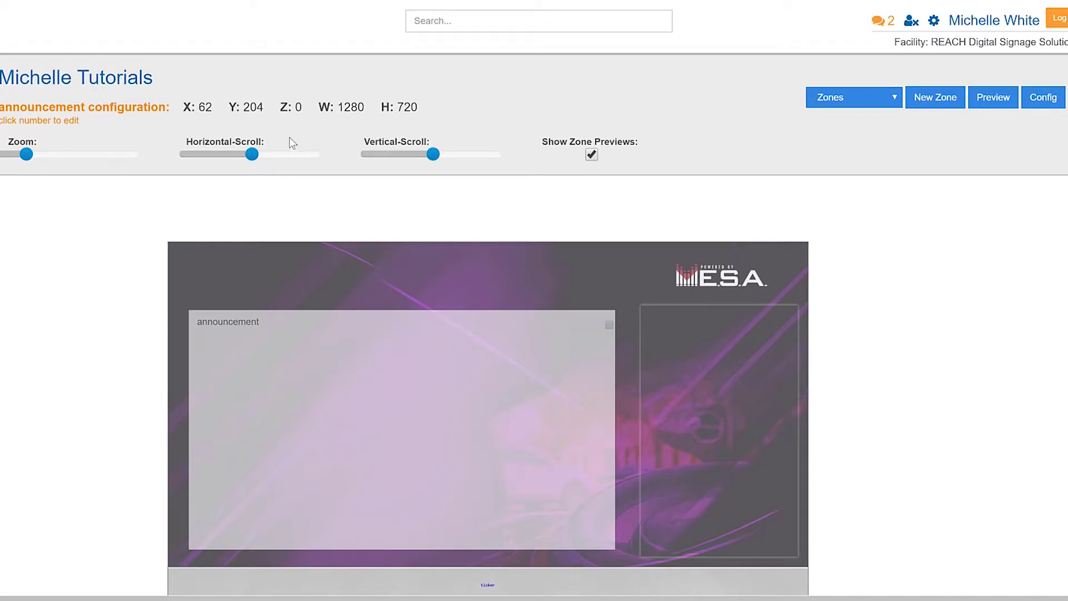
left_click(298, 107)
left_click_drag(311, 108, 303, 108)
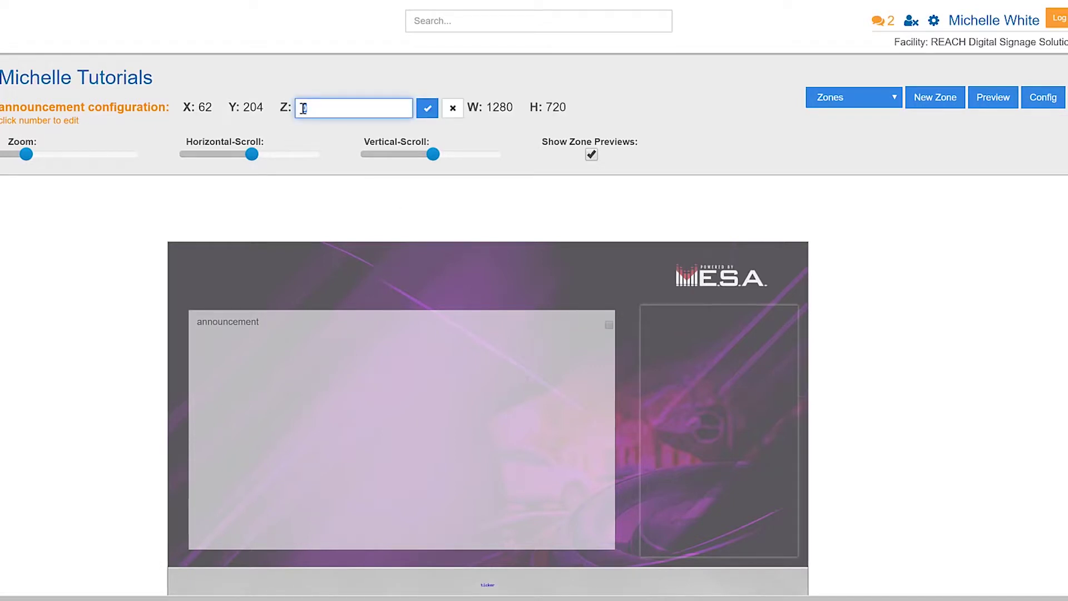
type("1")
left_click(424, 109)
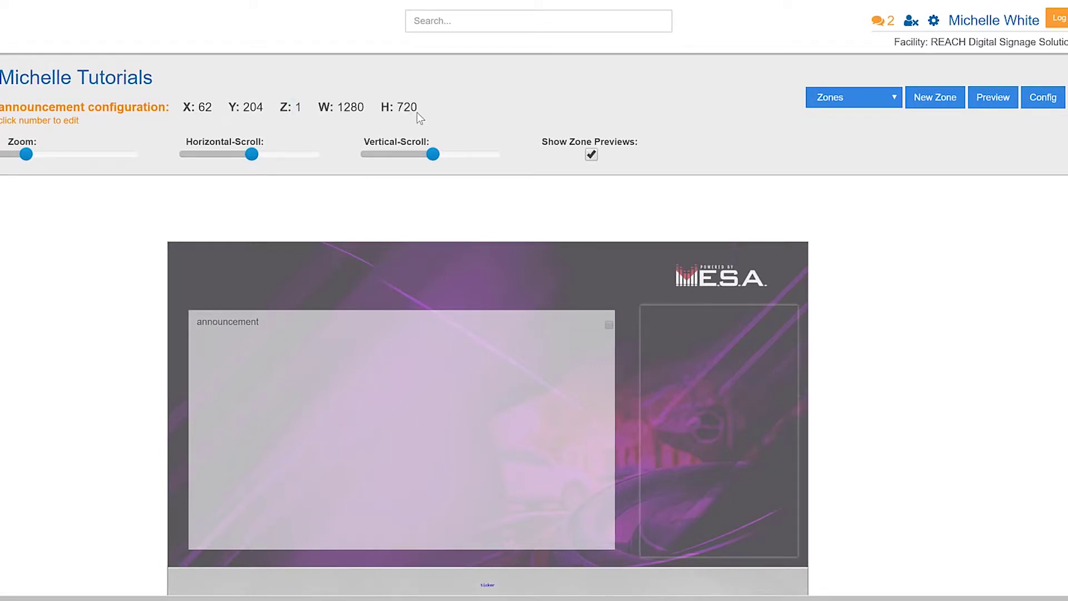
mouse_move(403, 358)
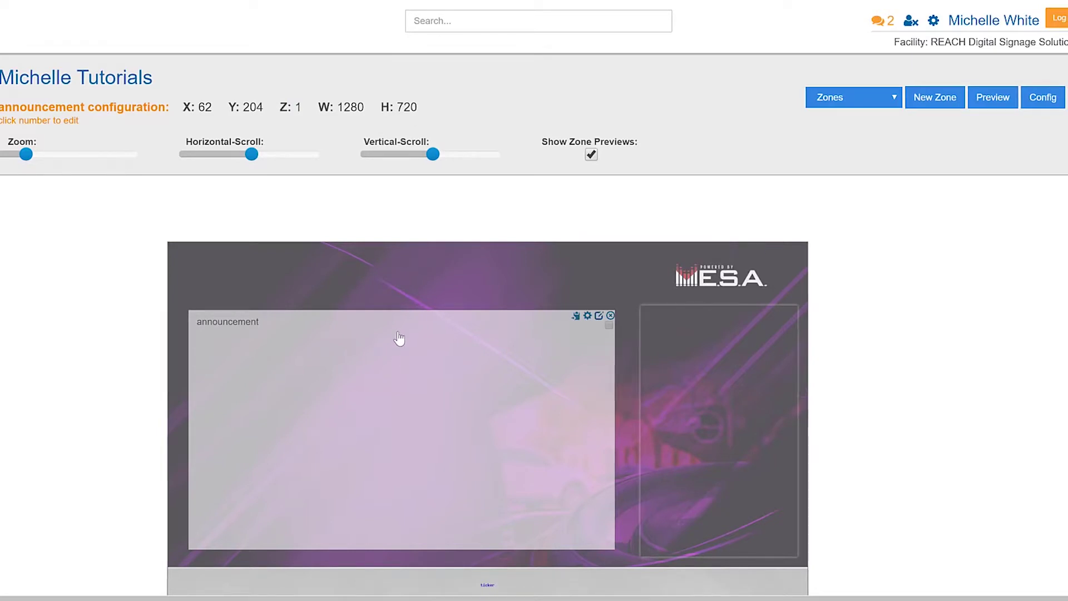
mouse_move(467, 364)
left_mouse_down()
mouse_move(454, 378)
mouse_move(467, 359)
left_mouse_up()
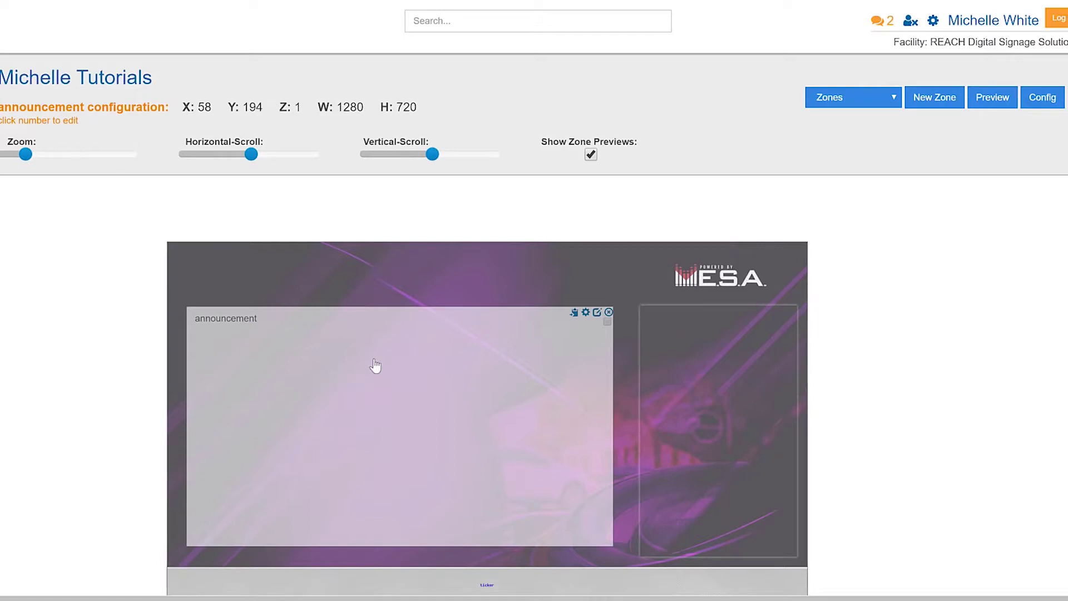
Add an ANNOUNCEMENT widget from the Widget Library to the zone and show its Announcements settings.
double_click(376, 365)
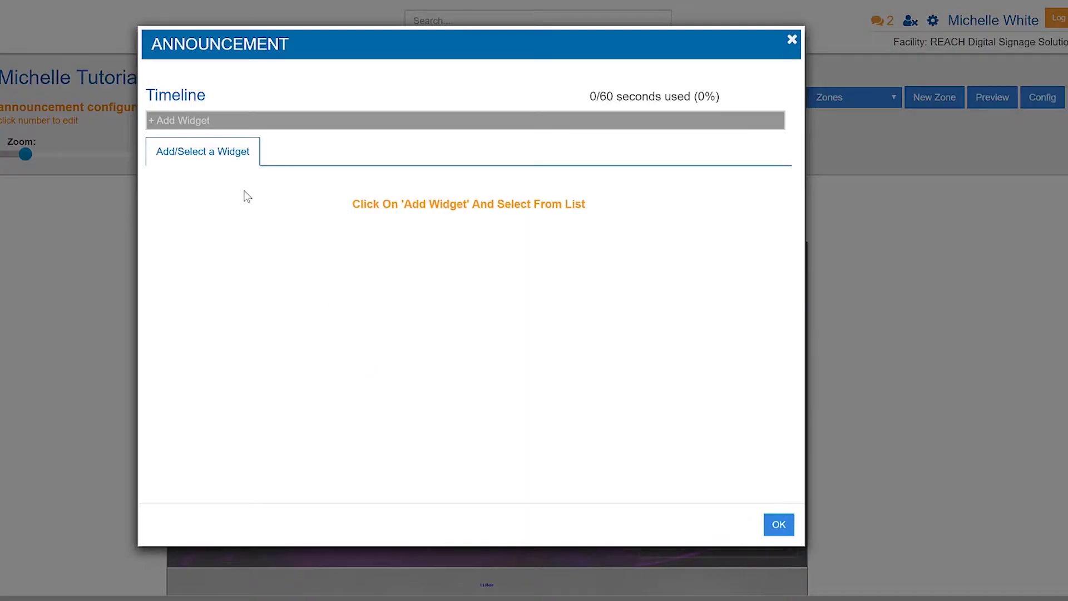
left_click(195, 128)
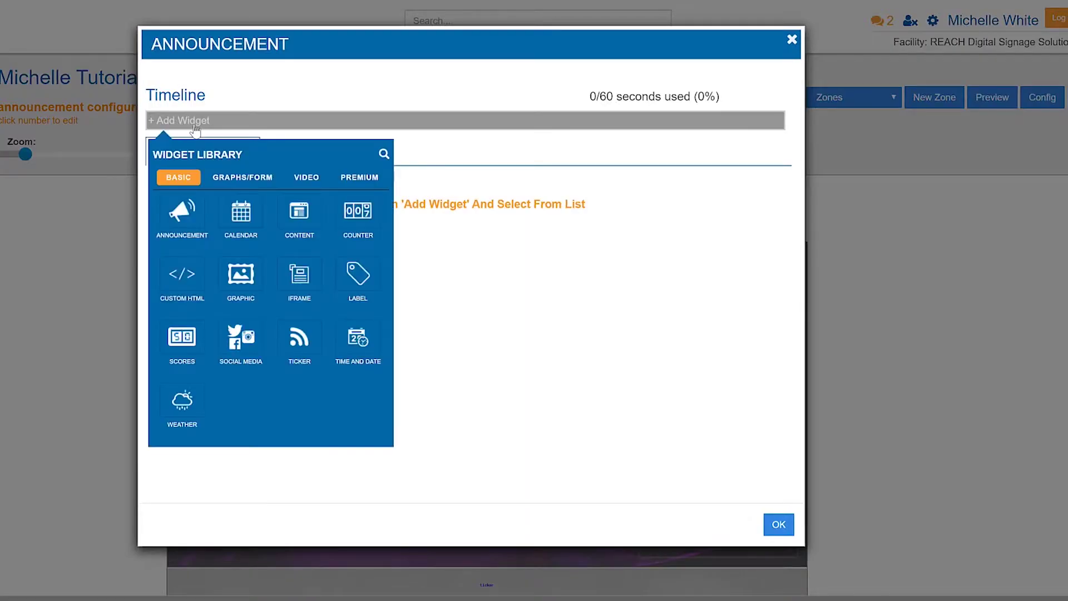
left_click(192, 224)
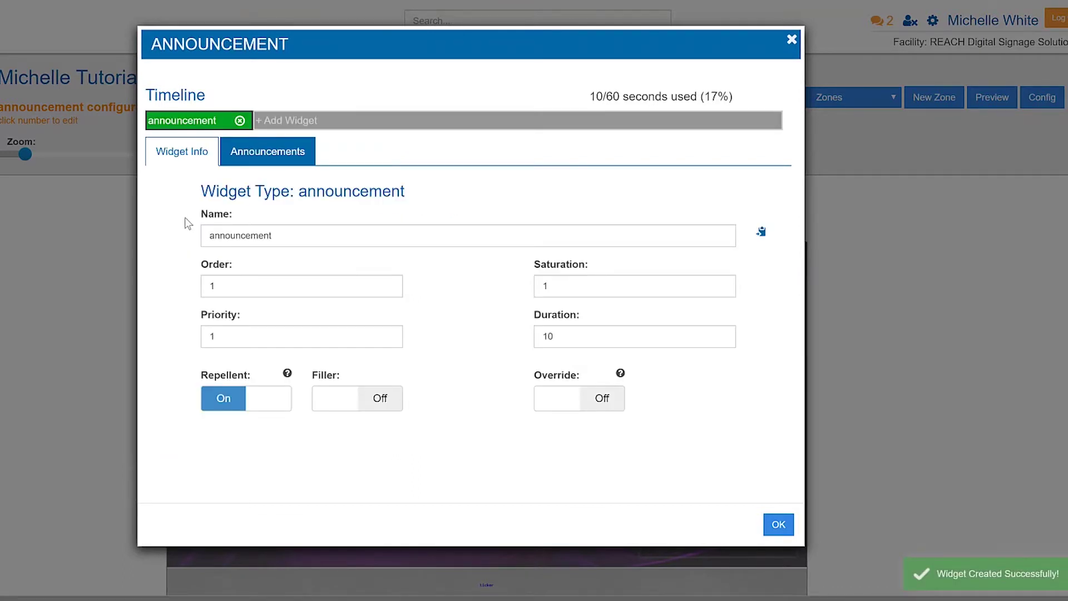
left_click(249, 155)
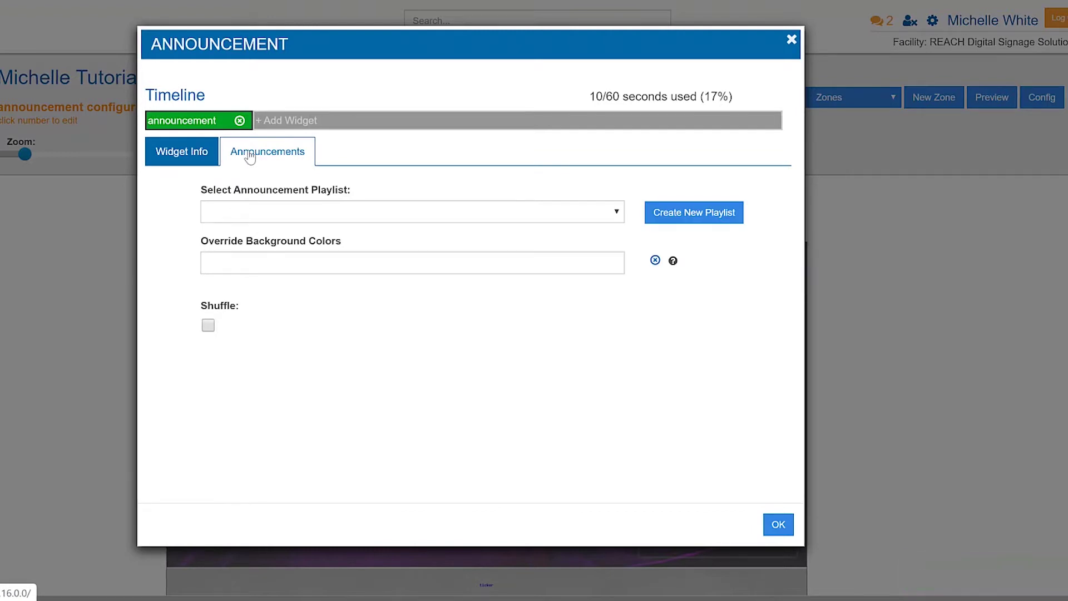
Choose Michelle as the widget's announcement playlist.
left_click(282, 213)
left_click(293, 257)
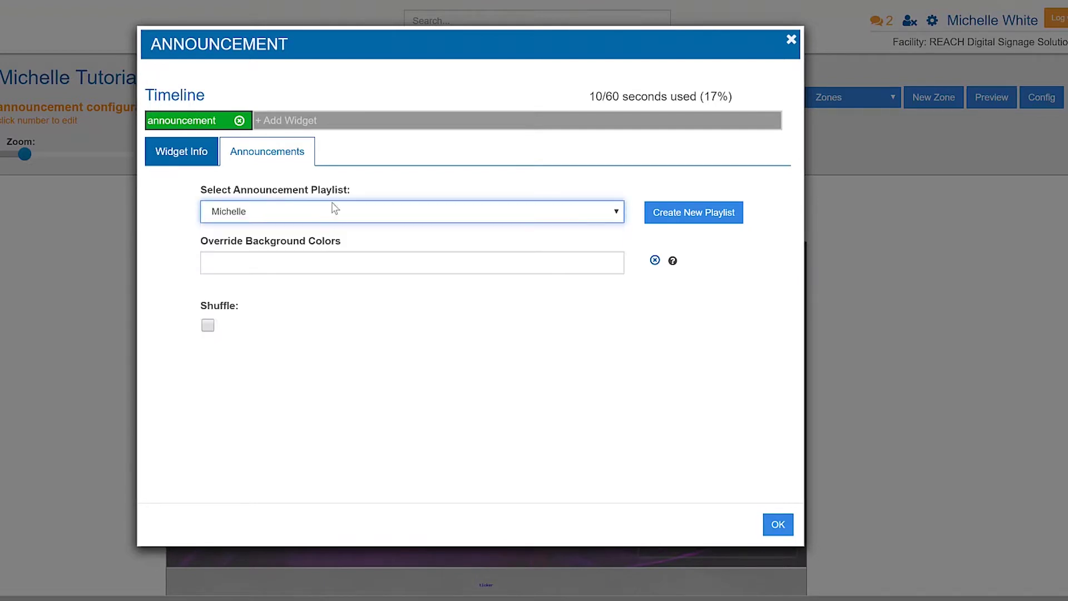
left_click_drag(311, 189, 353, 200)
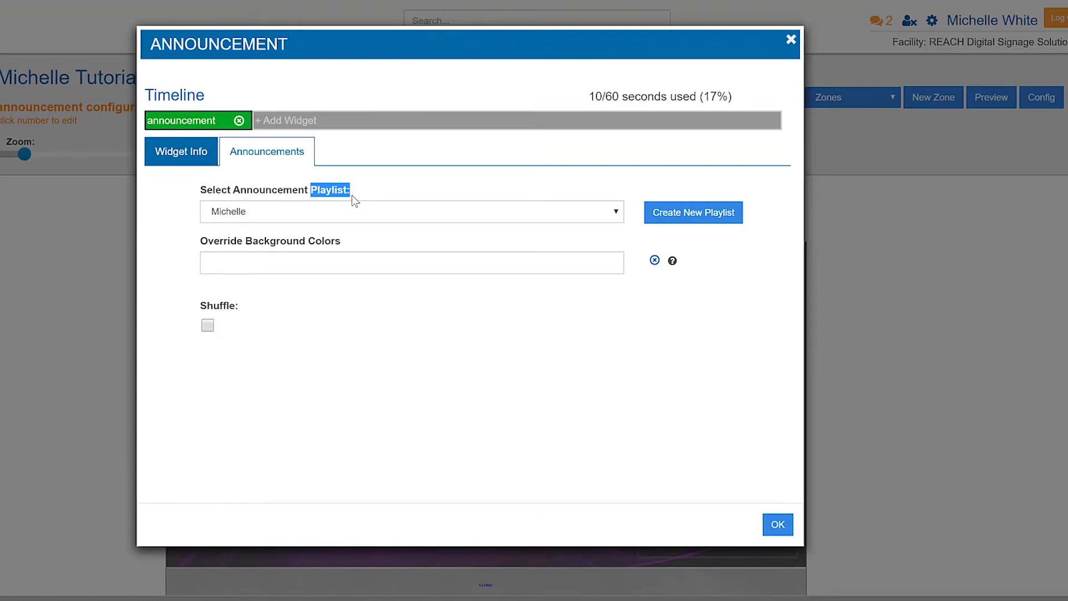
left_click(354, 211)
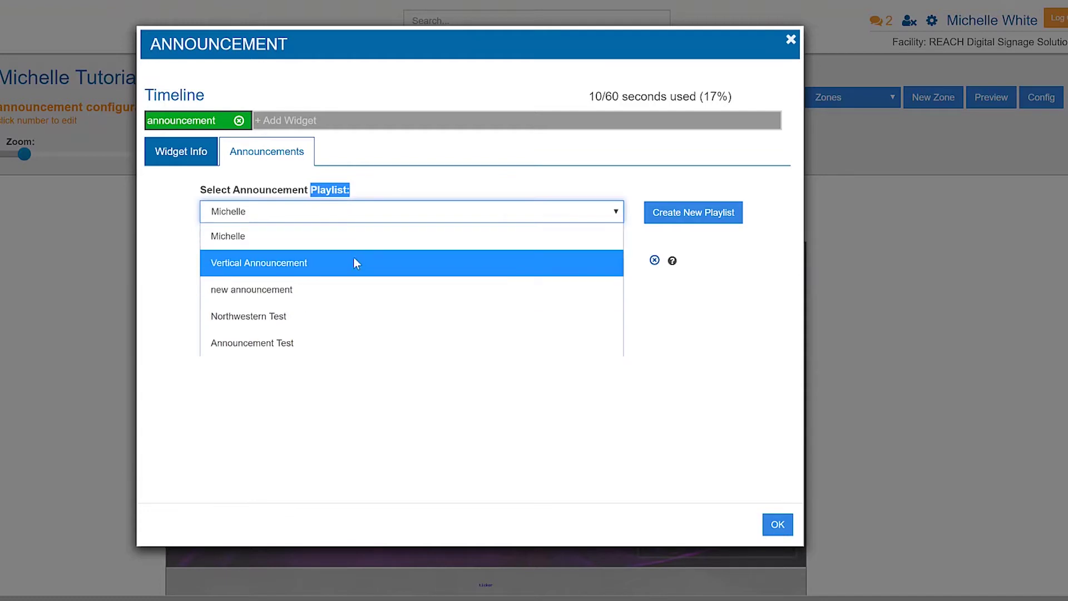
left_click(371, 210)
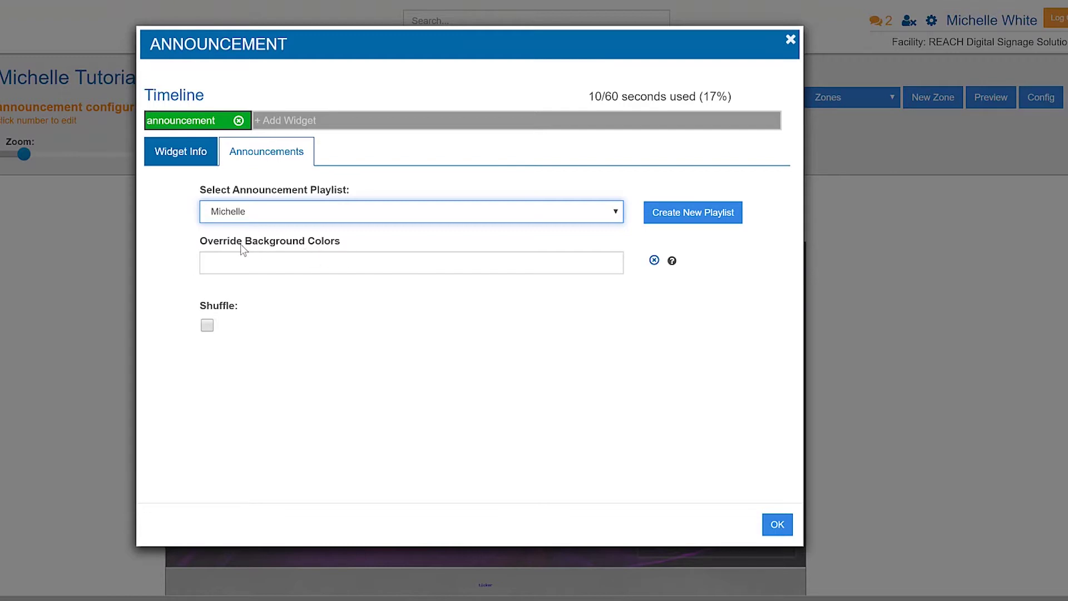
left_click_drag(230, 245, 325, 244)
left_click(362, 244)
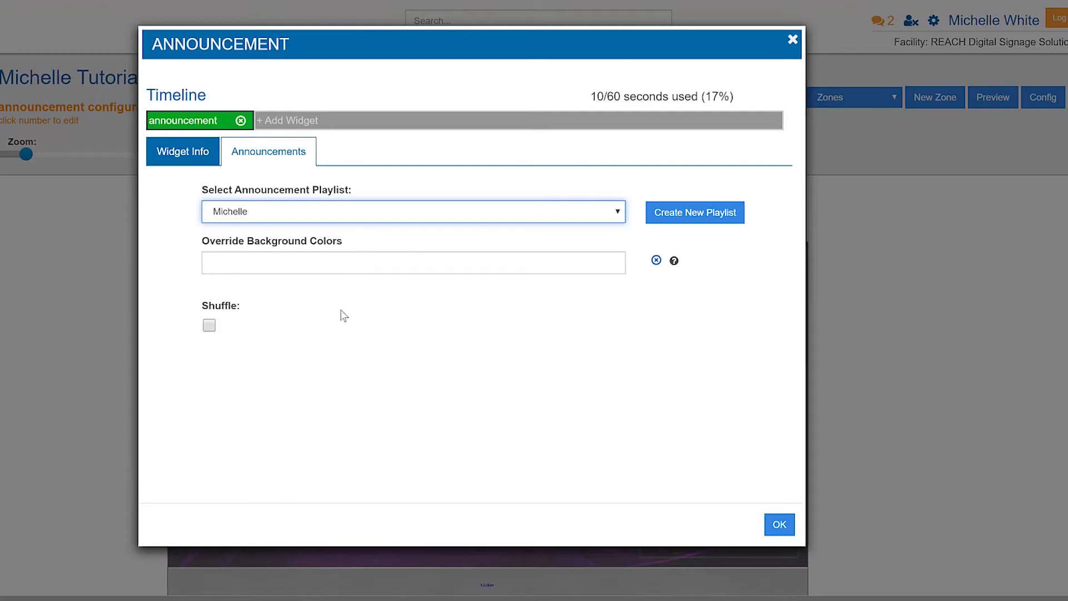
Enable Shuffle for the announcements and save the widget settings with OK.
left_click(209, 325)
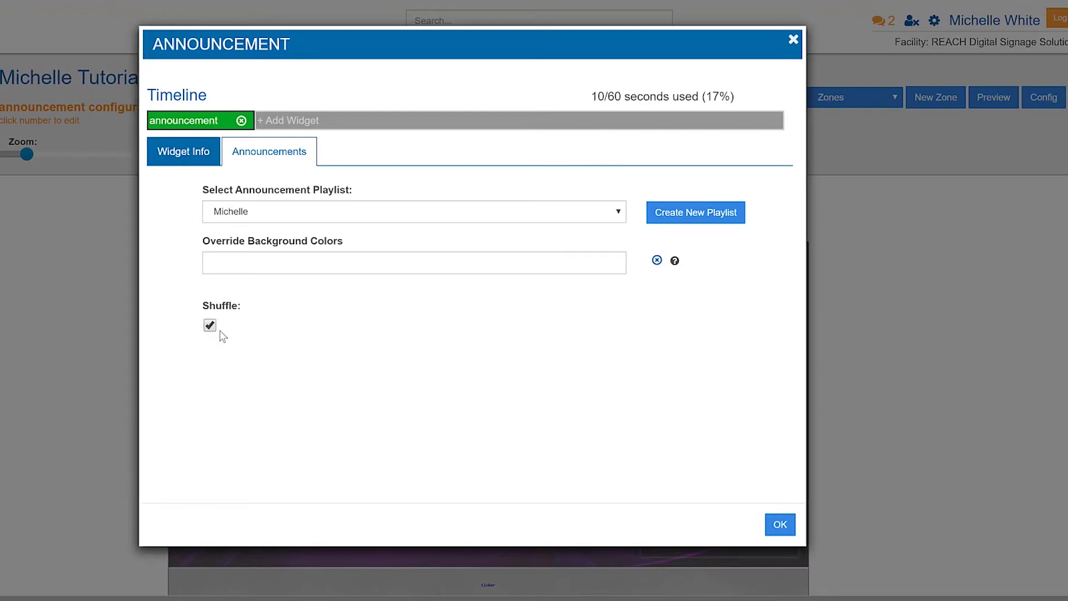
left_click(778, 525)
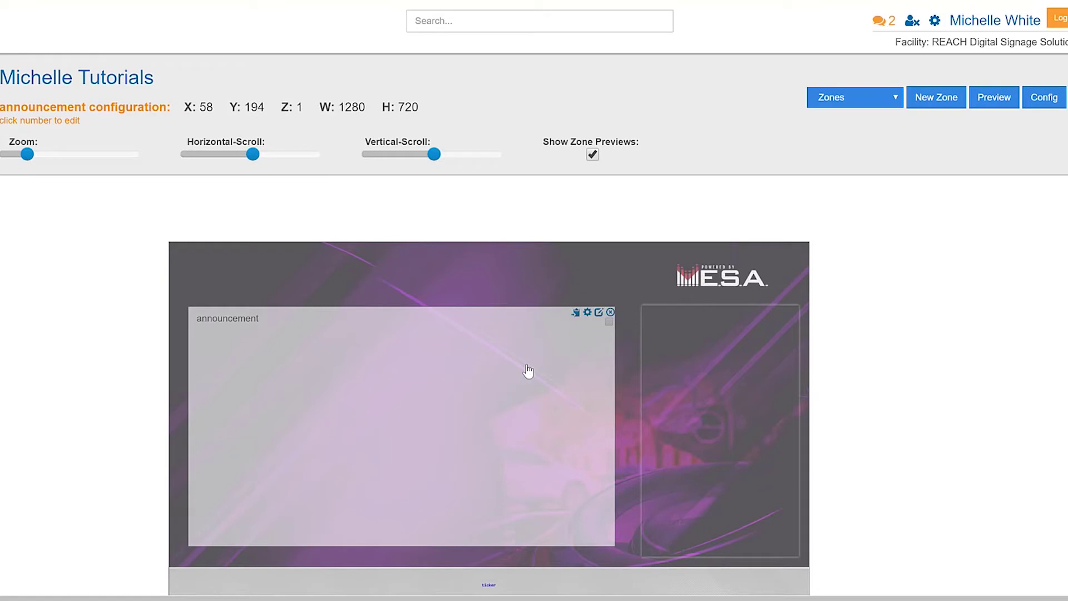
Shift the announcement zone down-right and enlarge it from the top-left corner to 1368 × 770.
left_click_drag(528, 371, 558, 403)
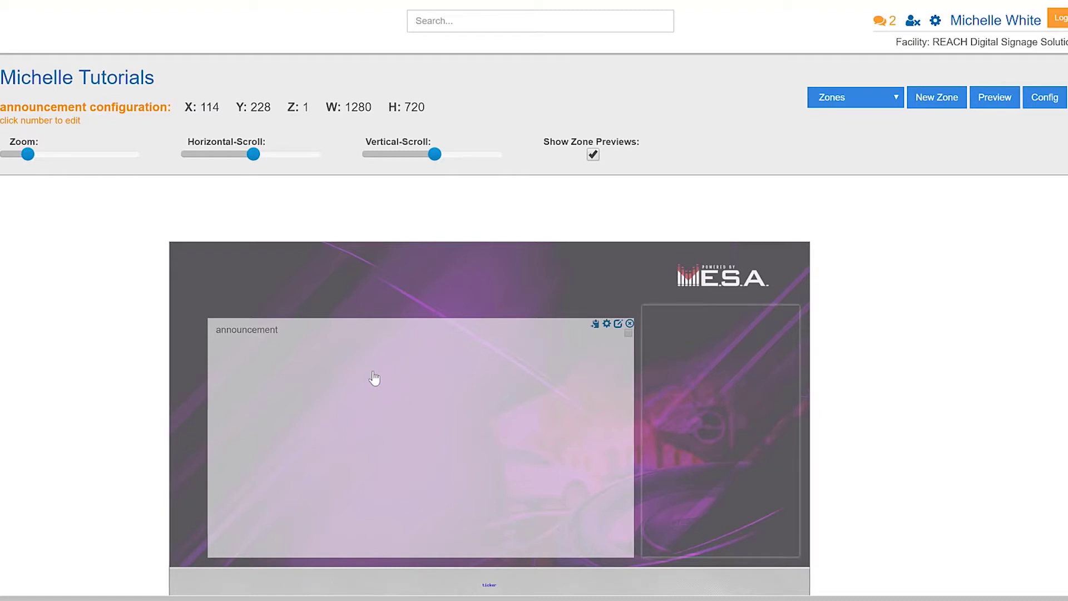
left_click_drag(208, 320, 178, 301)
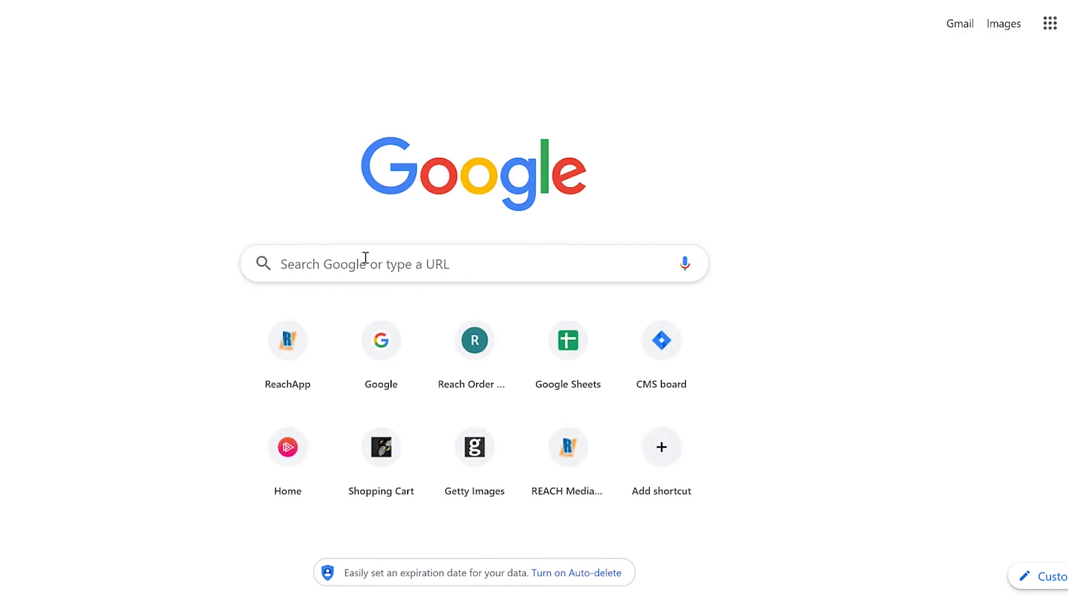
Search Google for '16:9 ratio' and look through the results for the Size43 calculator.
left_click(366, 257)
type("16:9 ratio")
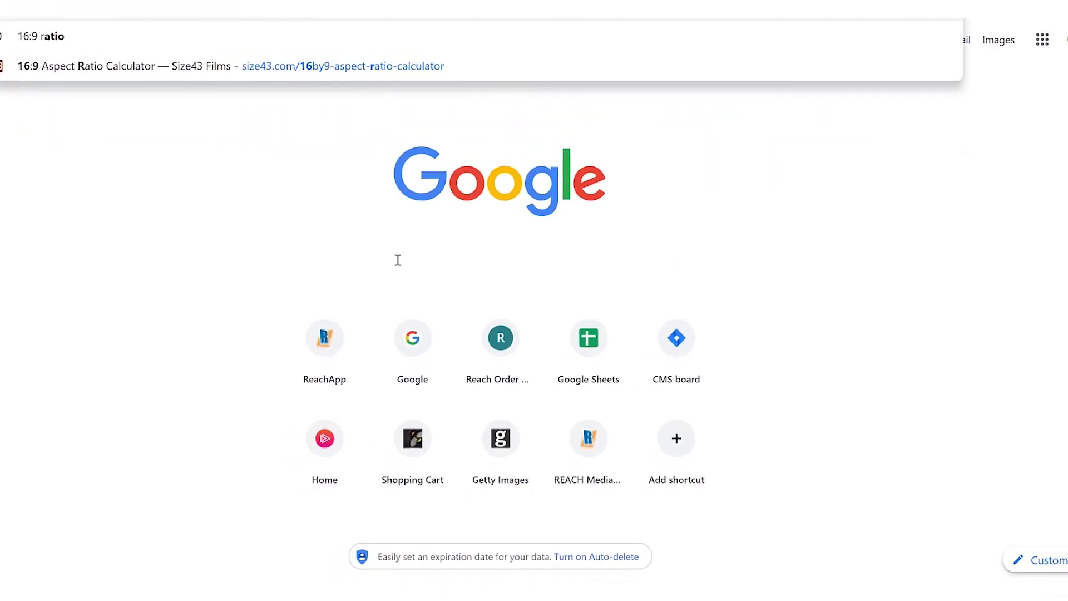
key("Return")
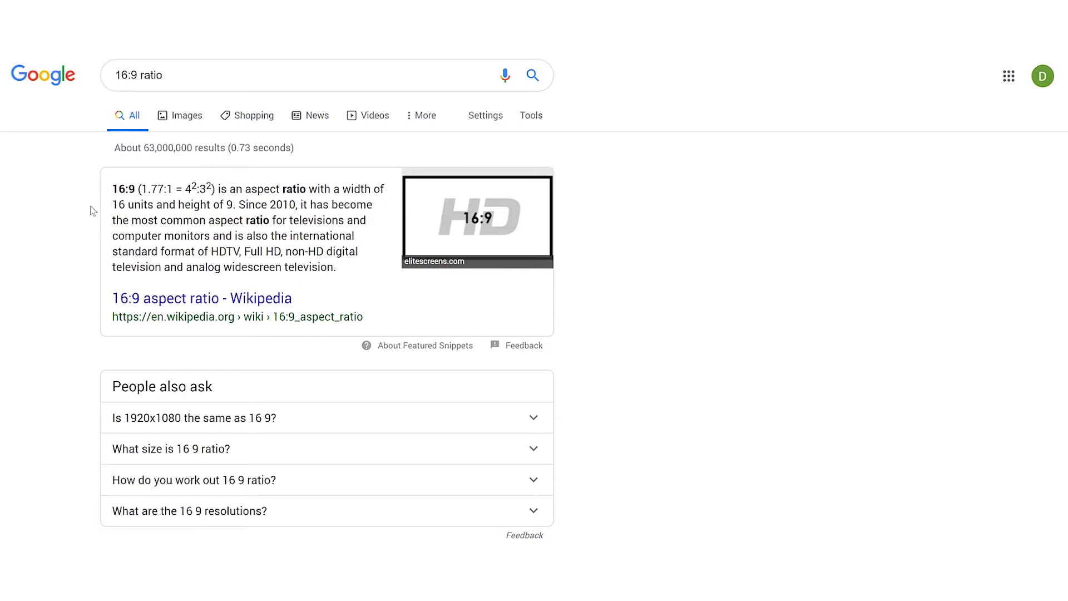
scroll(91, 214, "down", 5)
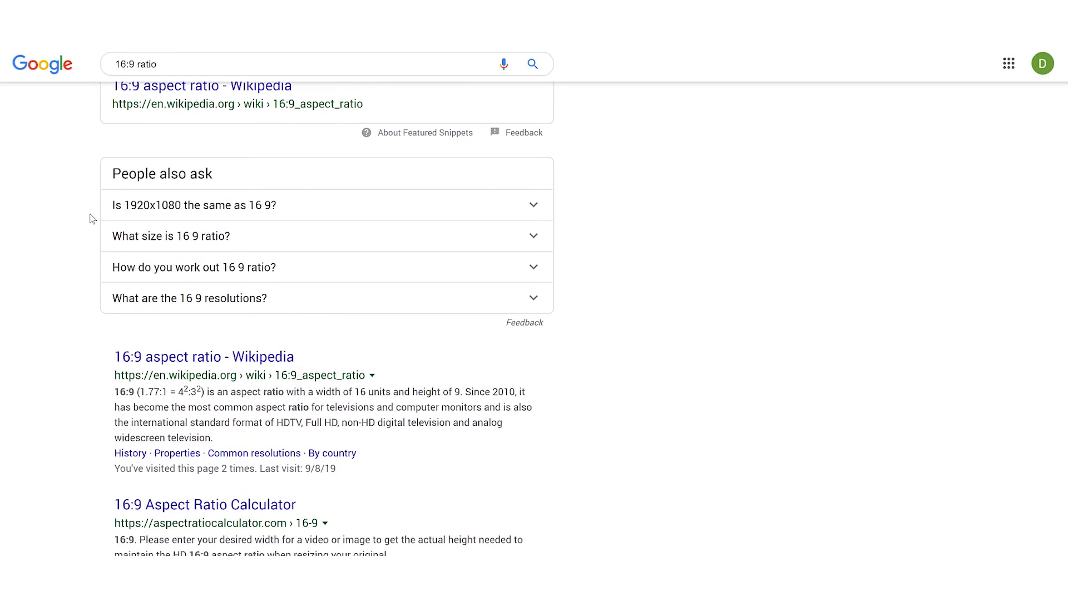
scroll(87, 226, "down", 2)
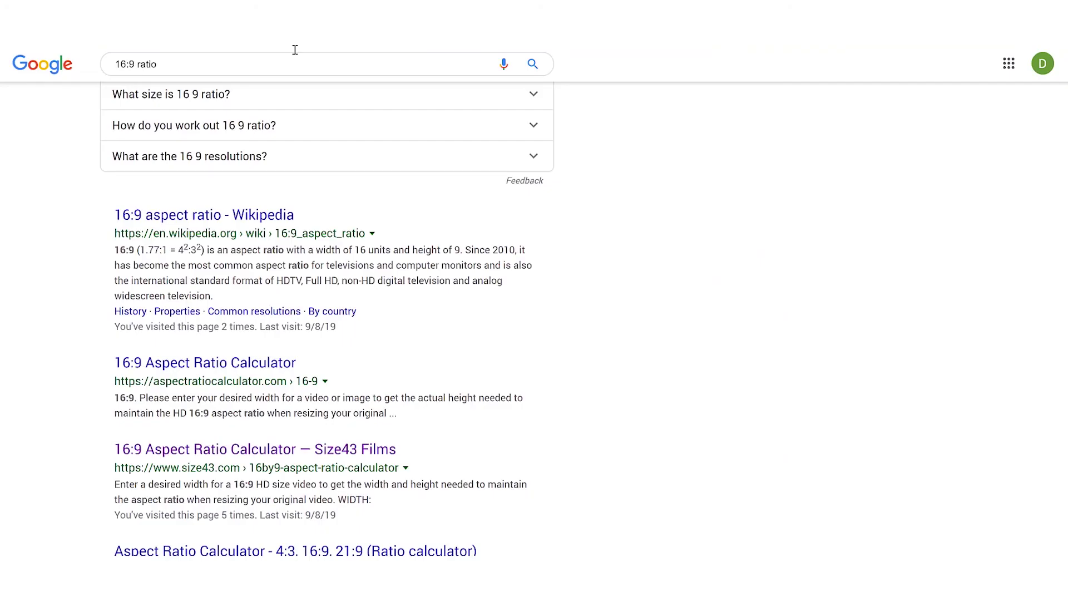
scroll(723, 287, "up", 6)
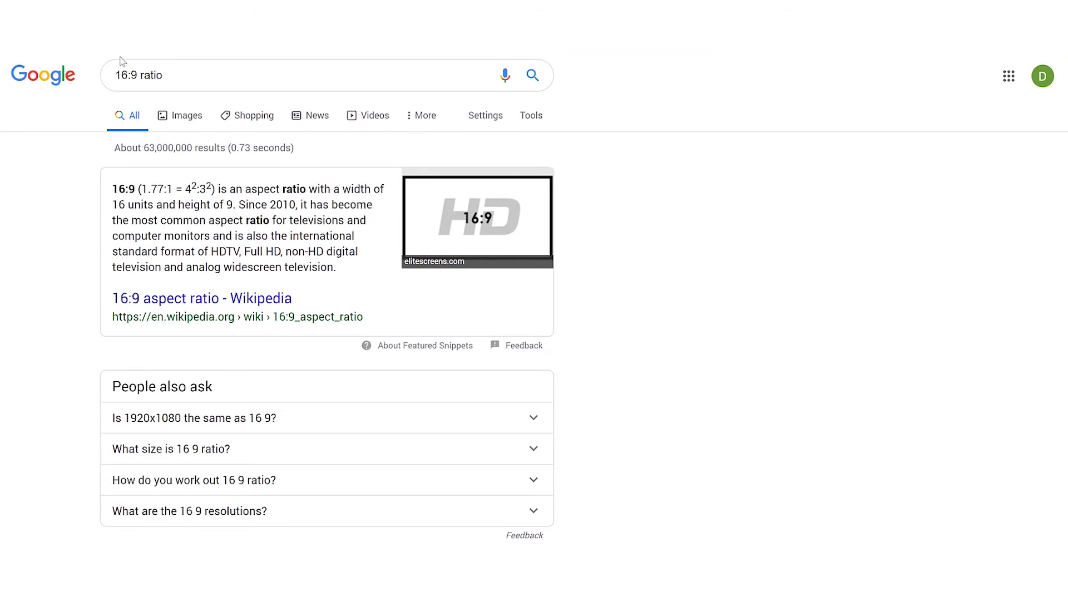
scroll(620, 302, "down", 2)
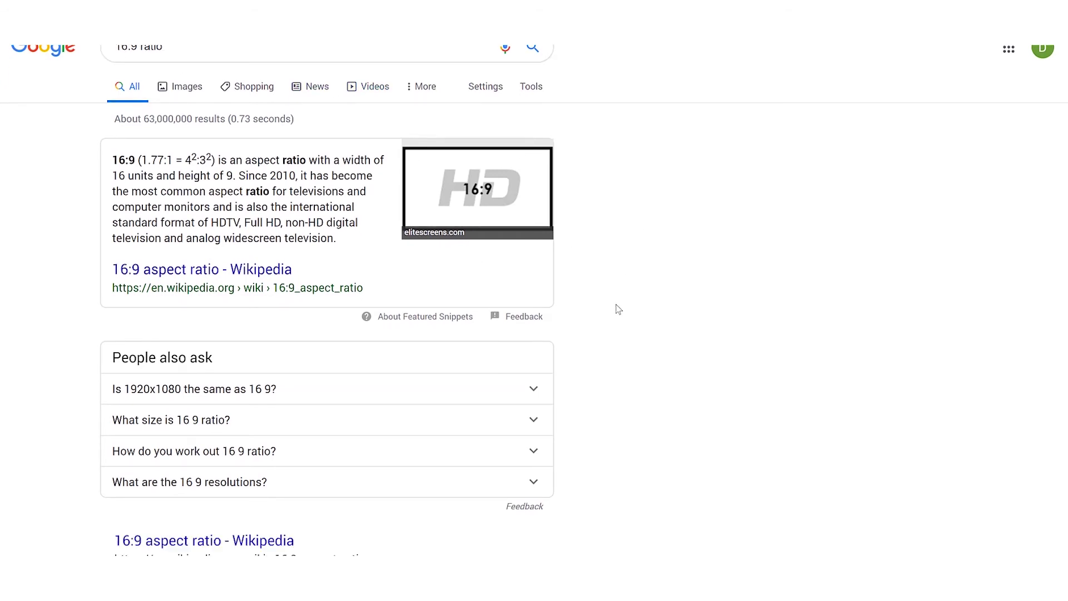
scroll(616, 308, "down", 5)
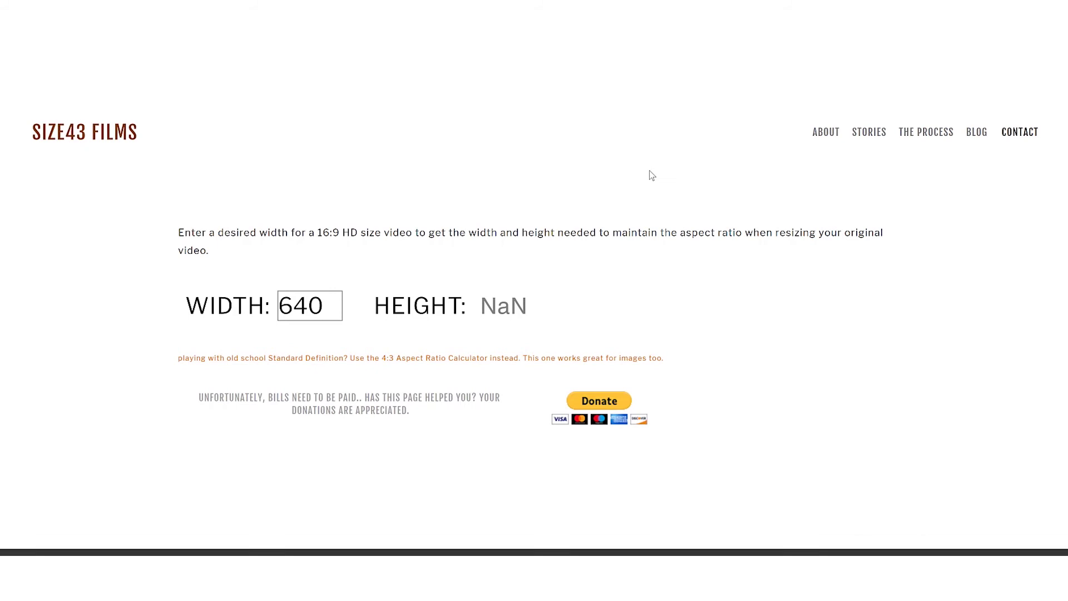
Replace the calculator's 640 width with 1368 to get the matching 16:9 height.
scroll(632, 157, "down", 1)
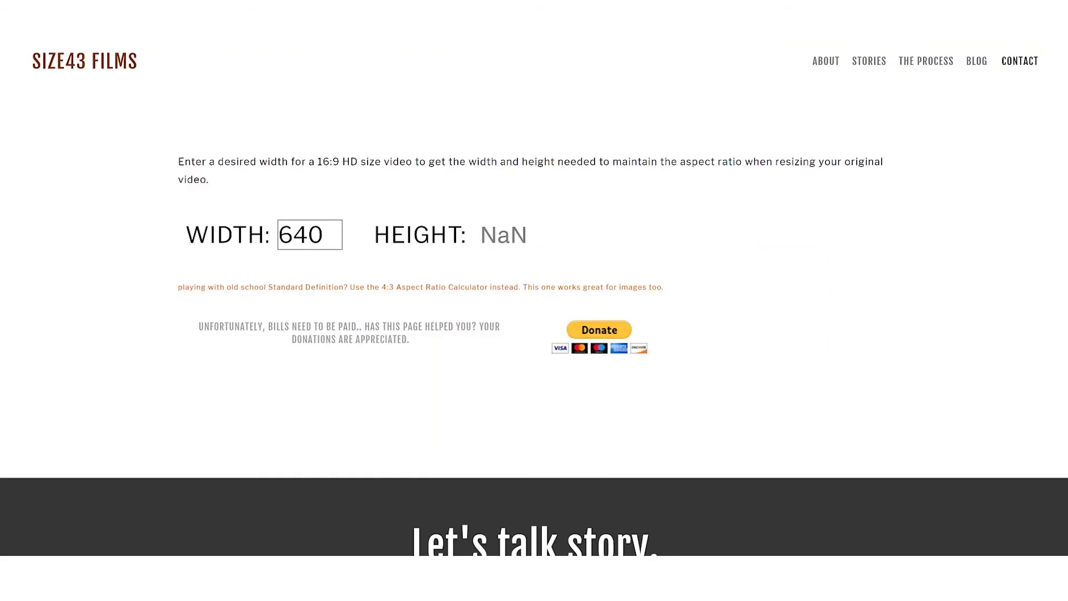
left_click_drag(327, 239, 278, 240)
type("13")
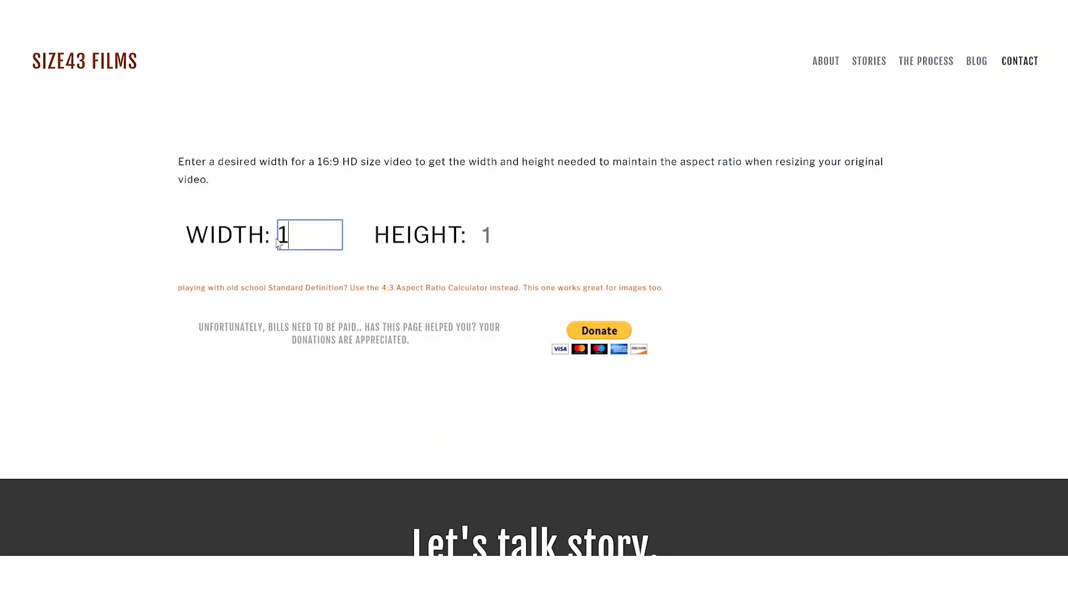
type("68")
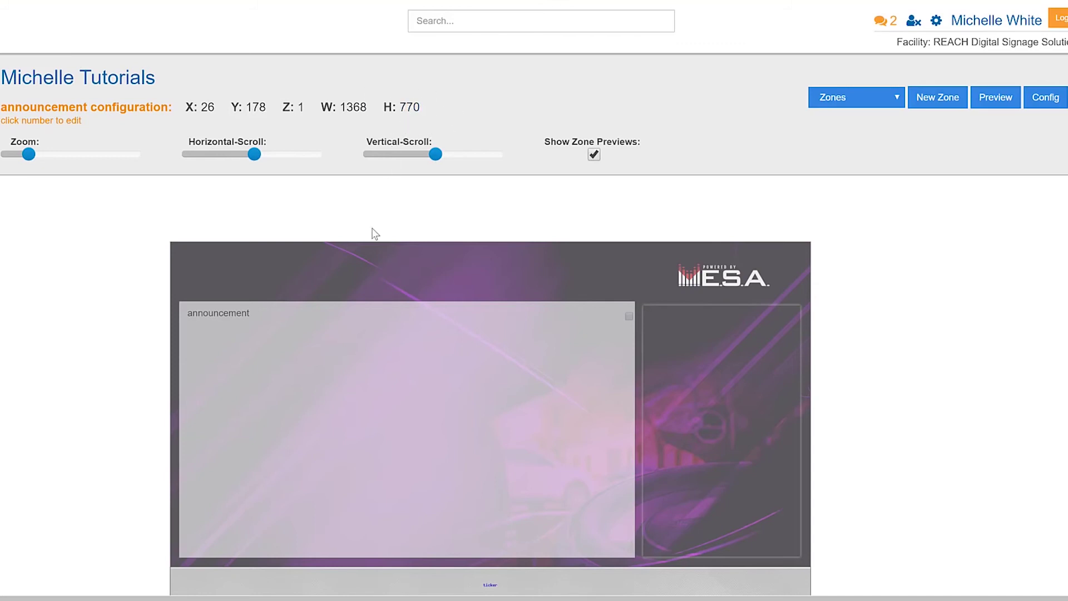
Set the announcement zone's height to 770 and settle it at X 32, Y 180.
mouse_move(562, 336)
left_click(409, 107)
type("770")
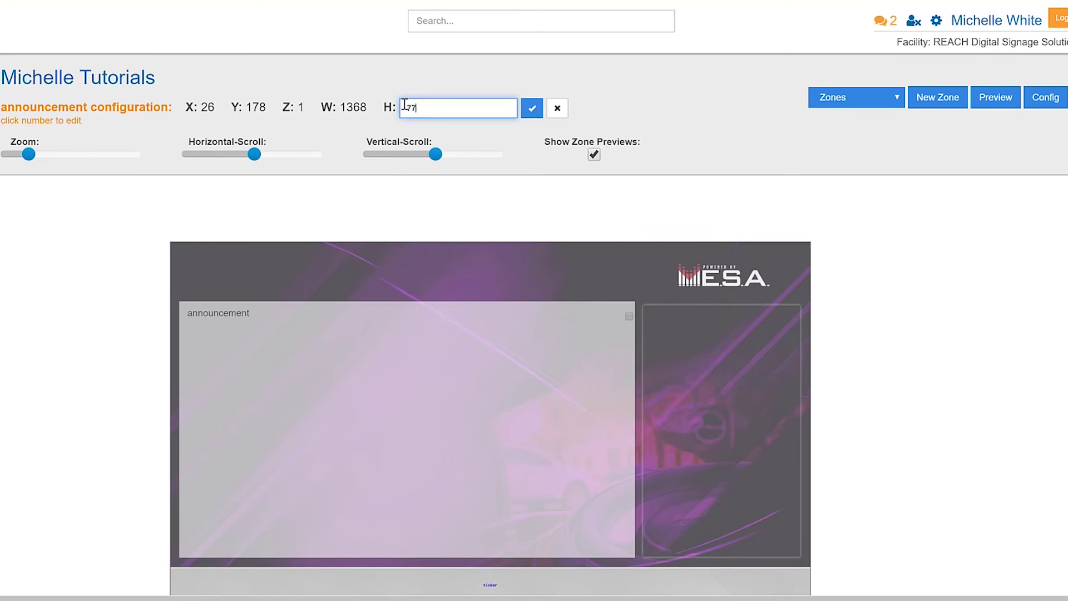
left_click(529, 118)
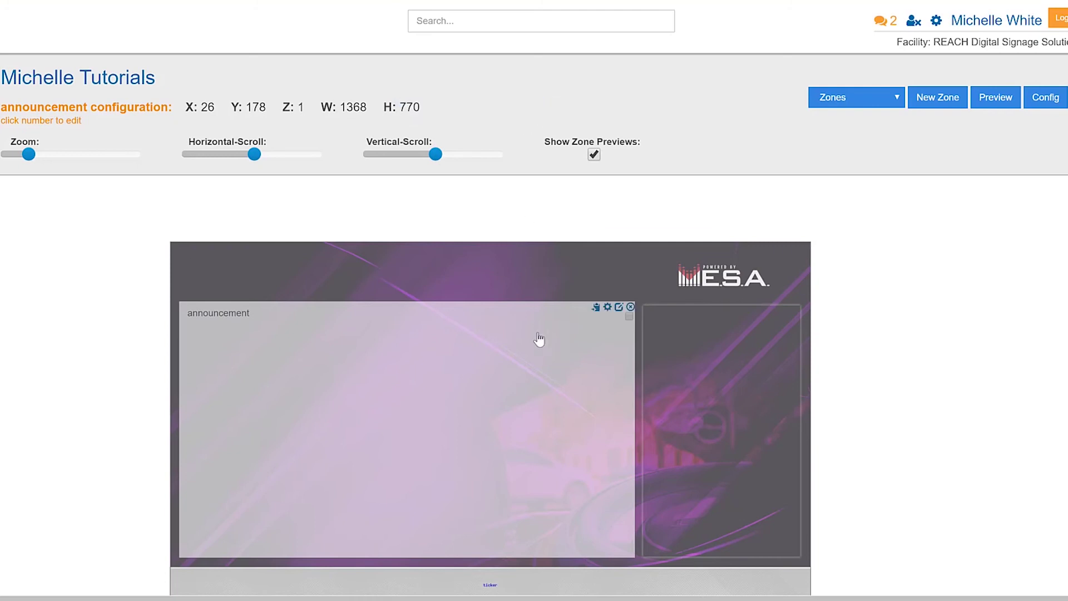
mouse_move(553, 415)
left_mouse_down()
mouse_move(541, 410)
mouse_move(555, 408)
left_mouse_up()
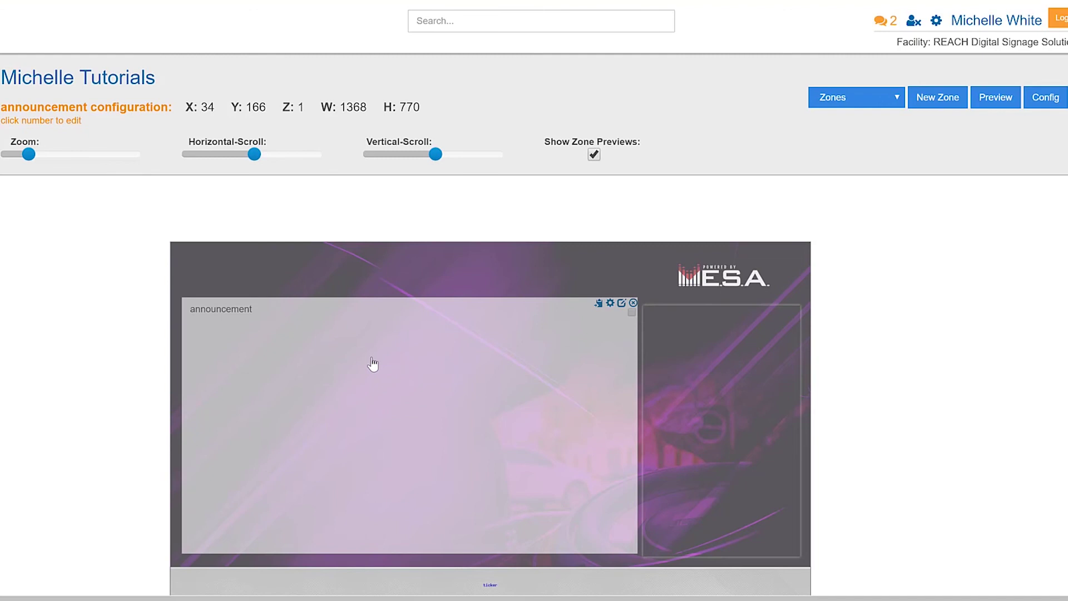
left_click_drag(386, 372, 385, 379)
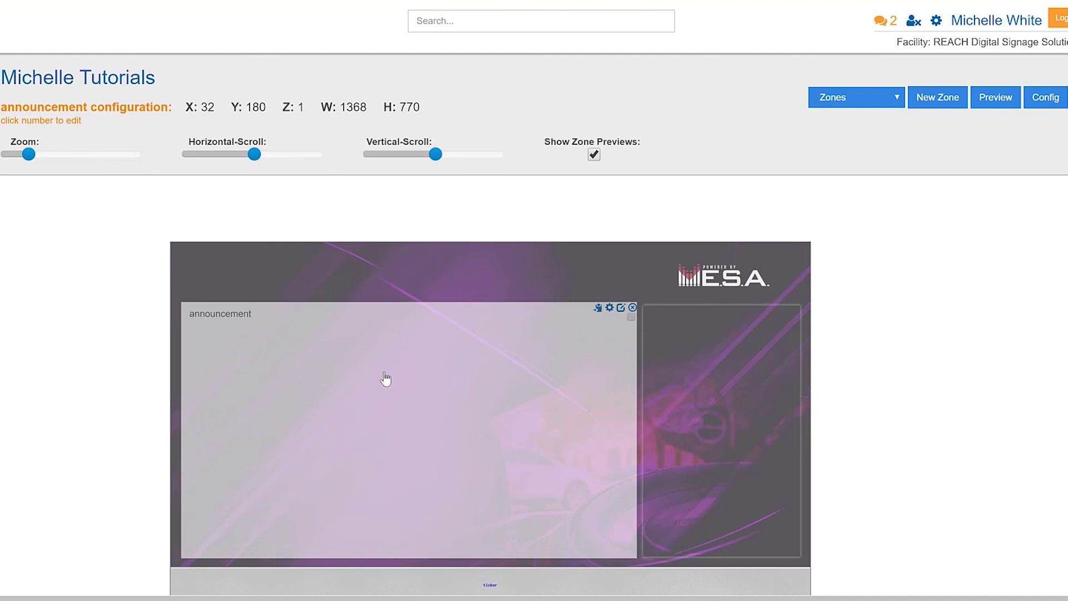